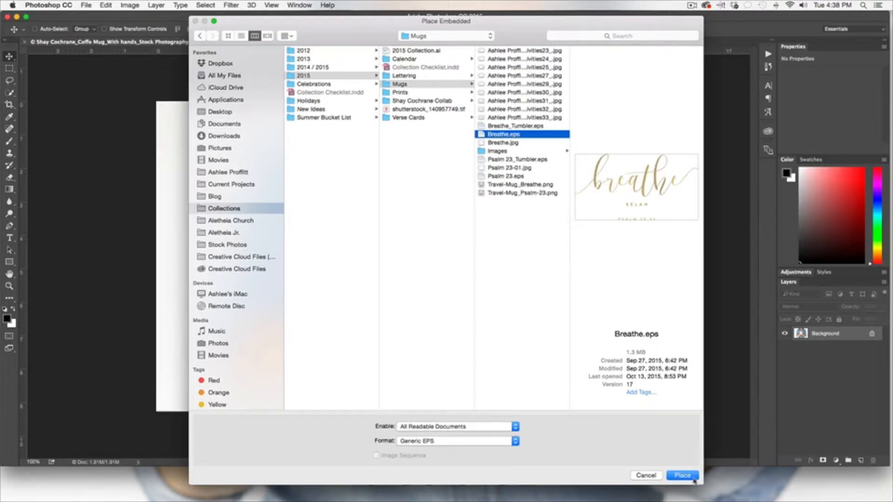
Place Breathe.eps into the mug photo and scale it down to about 54% so it spans the mug's front.
click(692, 479)
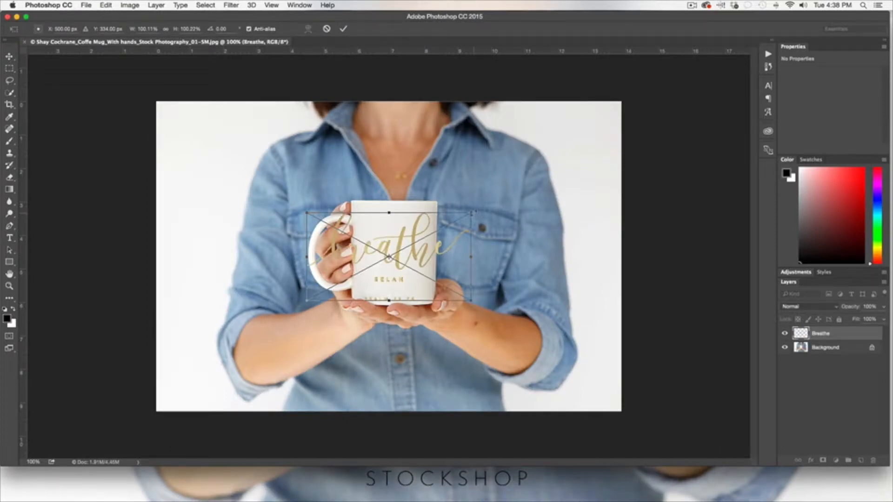
drag(472, 213, 410, 254)
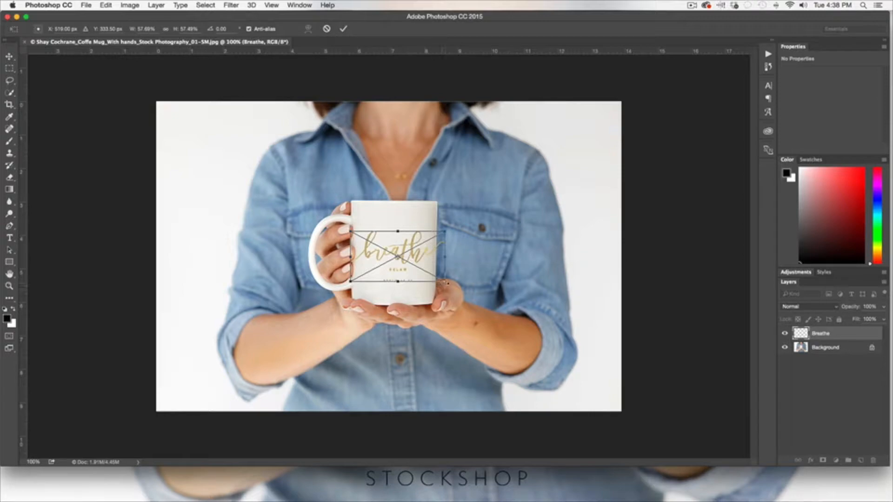
drag(446, 282, 438, 277)
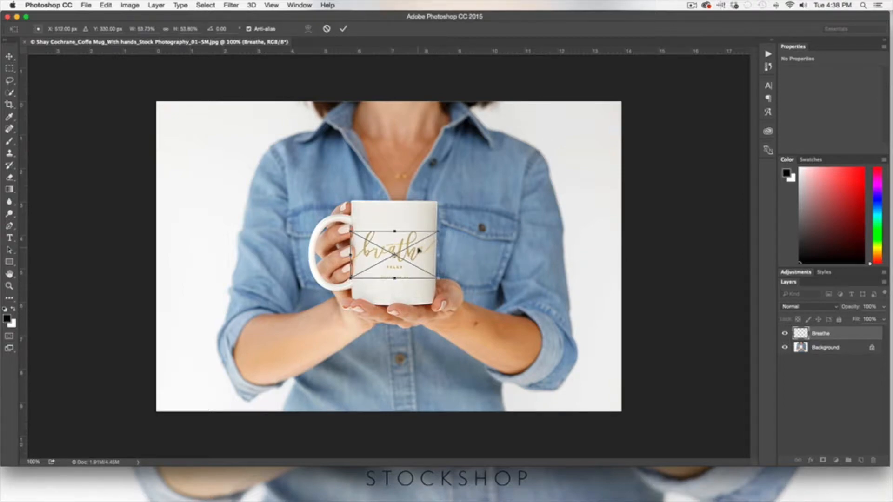
key(Return)
Rasterize the Breathe smart object layer so the Eraser can work on the lettering.
key(z)
click(417, 249)
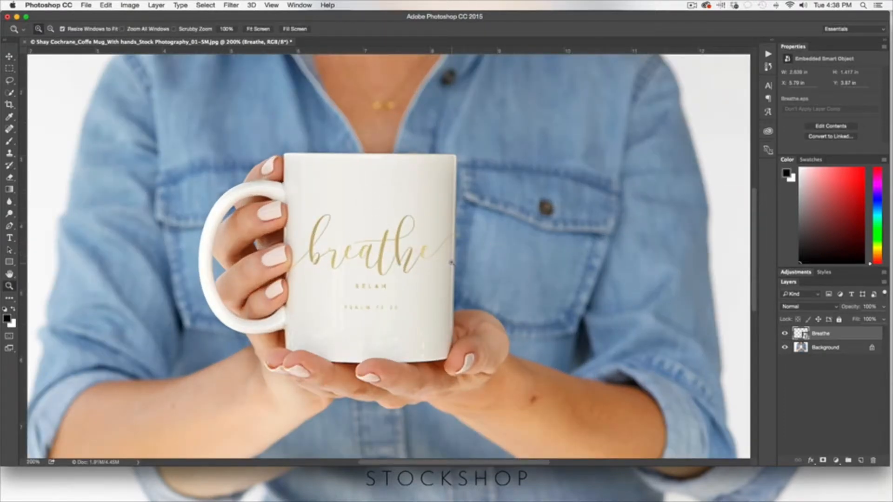
key(e)
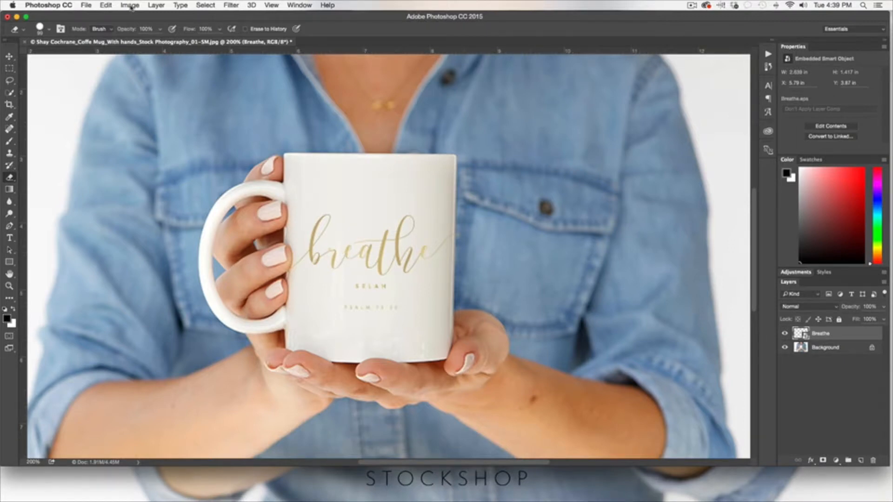
click(156, 5)
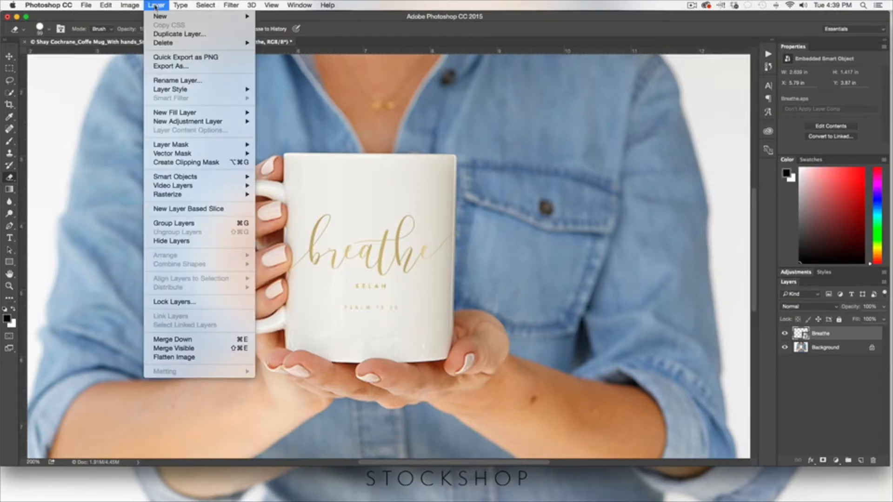
mouse_move(186, 195)
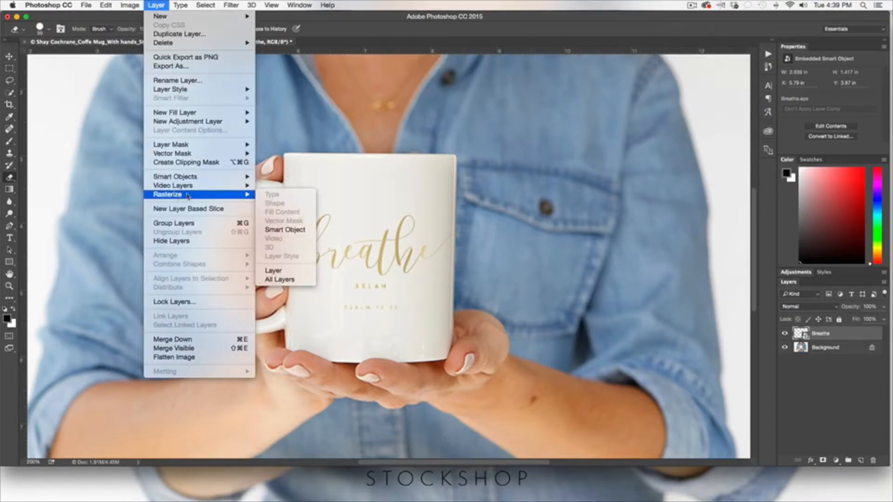
click(285, 230)
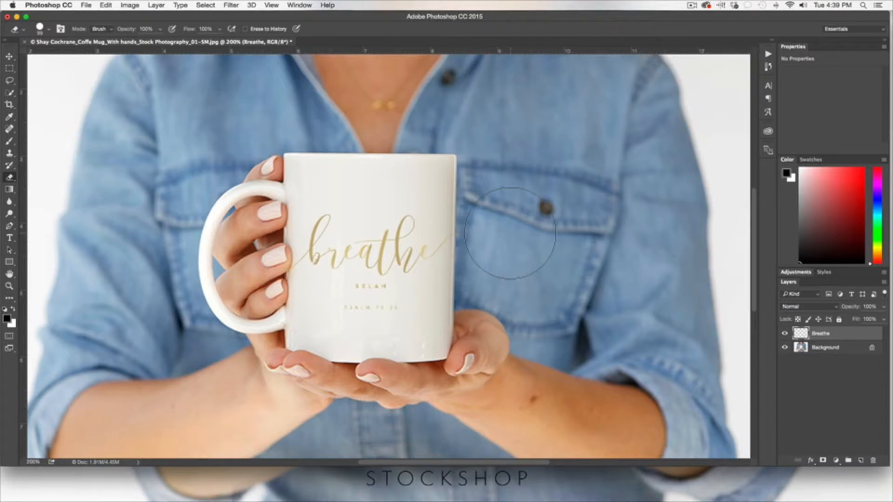
Reduce the Eraser's brush size to suit the lettering's tail beside the fingers.
key(bracketleft)
key(bracketleft)
key(bracketleft)
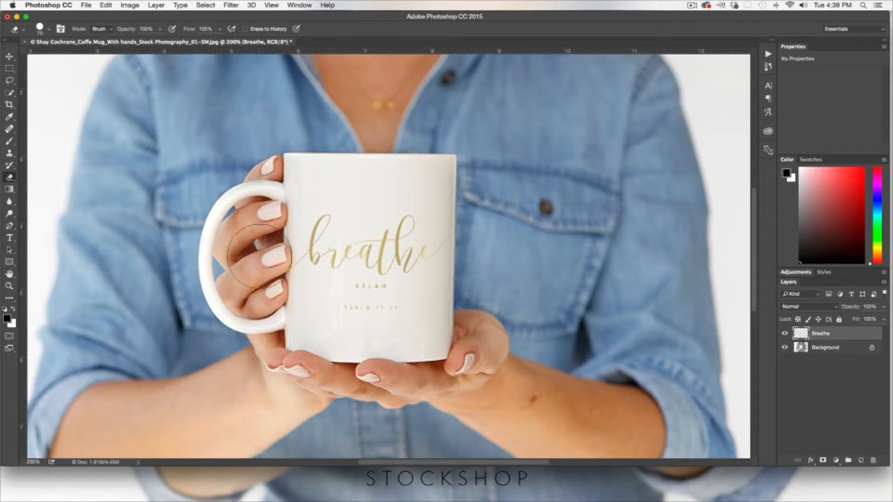
key(bracketleft)
key(bracketleft)
key(bracketleft)
key(z)
click(277, 262)
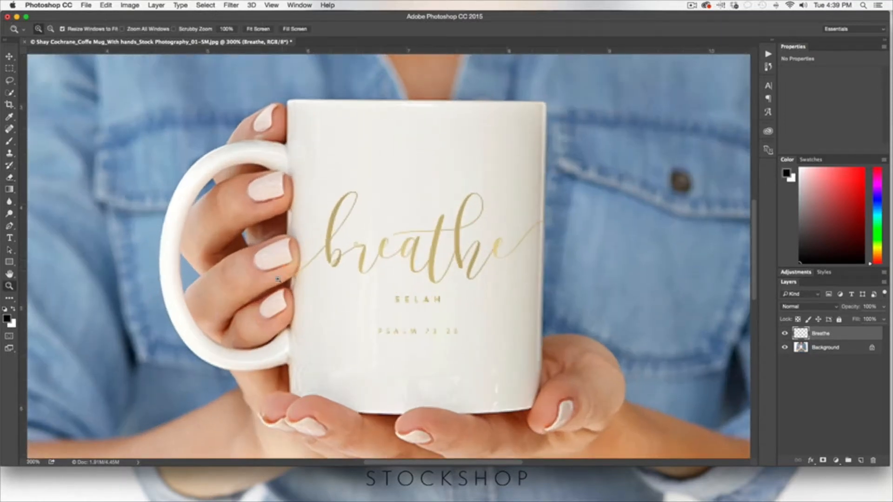
key(e)
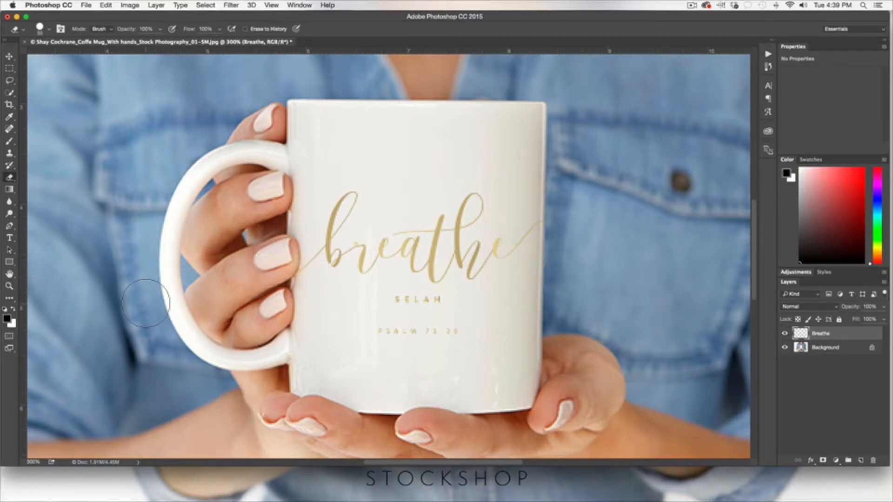
Examine the lettering's placement on the mug, both in the whole photo and close up.
key(z)
alt+click(447, 333)
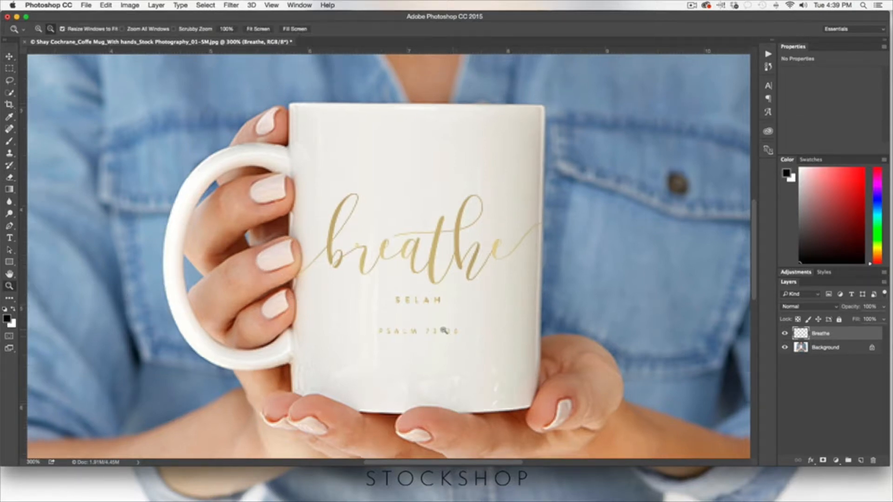
alt+click(414, 294)
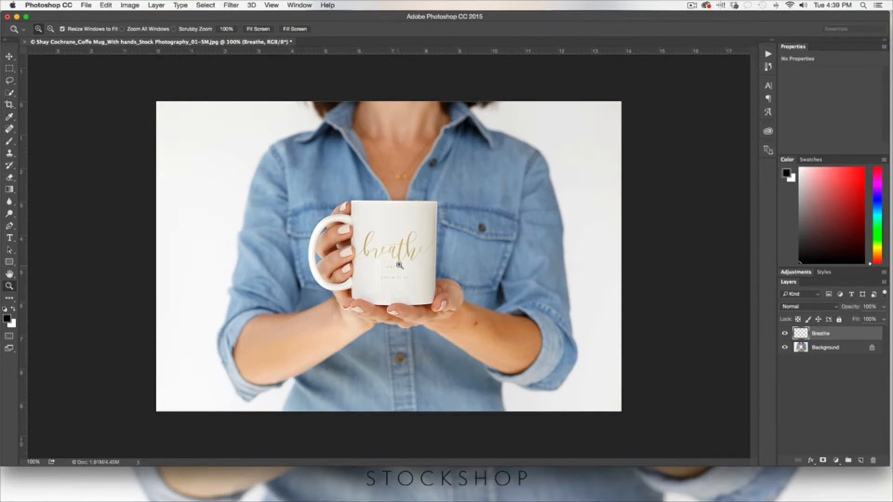
key(v)
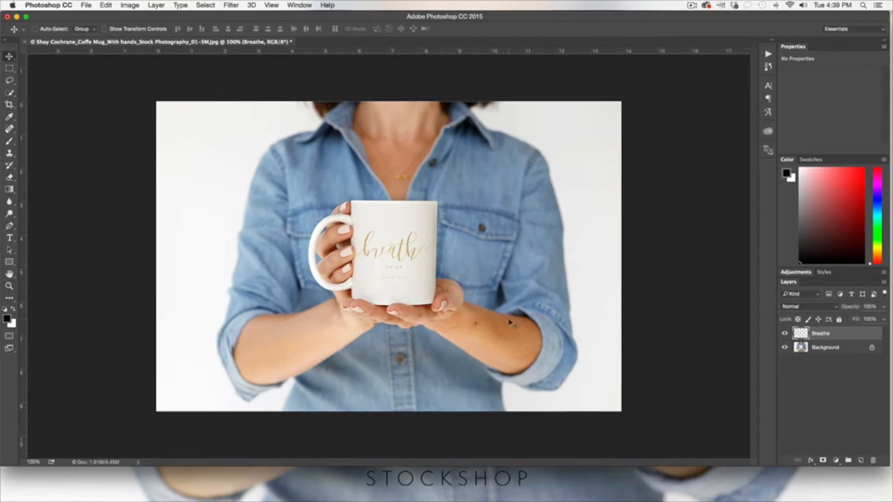
key(z)
click(395, 278)
click(414, 257)
click(413, 256)
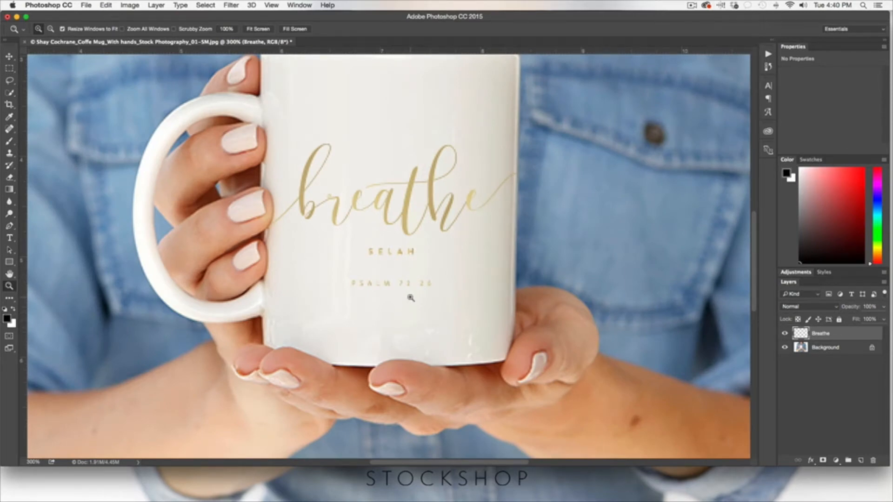
Warp the Breathe lettering by pulling the two inner control points of its top edge slightly downward.
key(v)
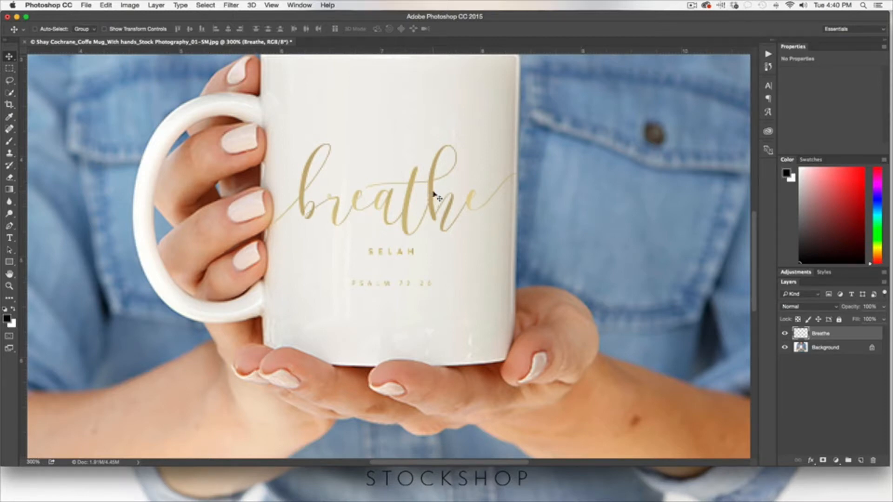
key(super+t)
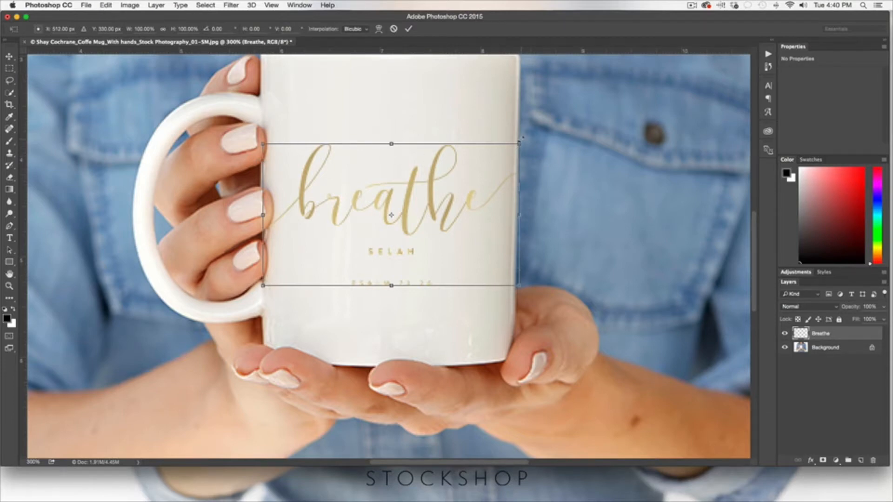
click(379, 30)
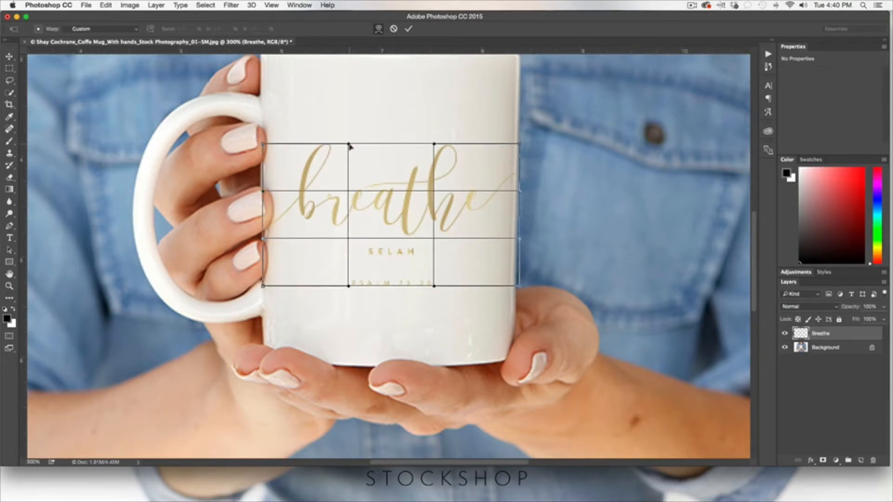
drag(349, 145, 350, 150)
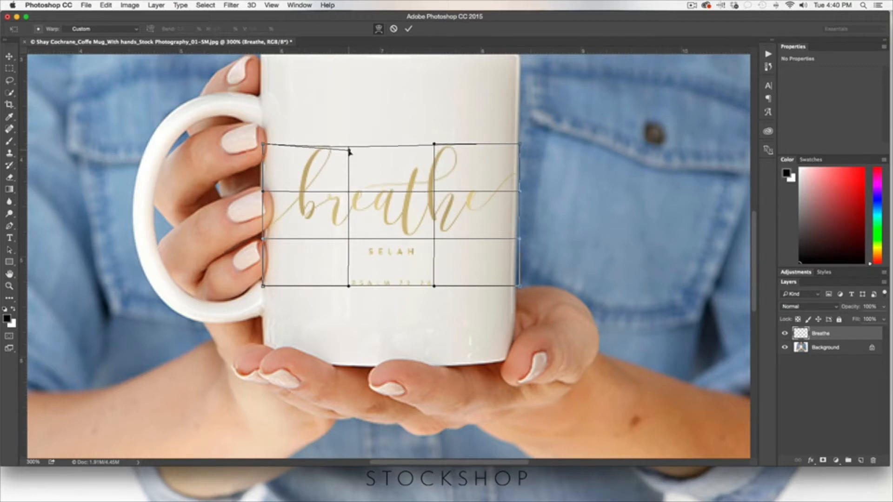
drag(435, 148, 435, 152)
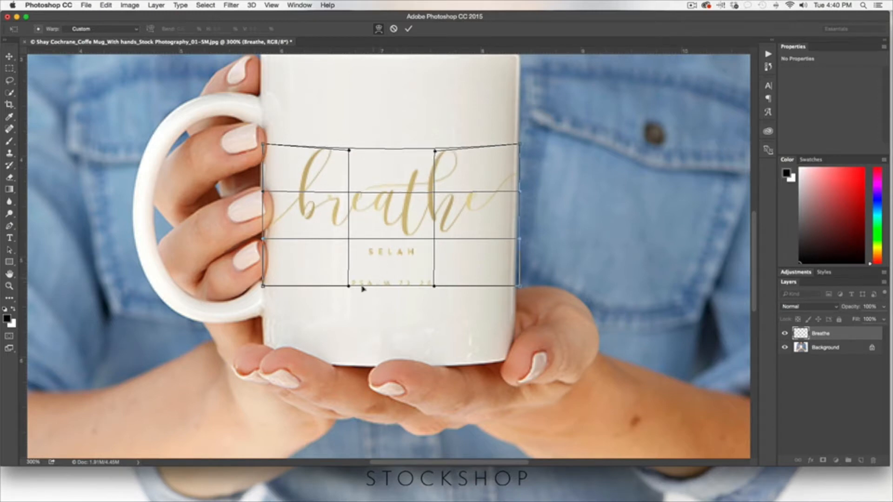
Curve the warp's bottom edge downward to follow the mug, raise its upper right corner, and apply the warp.
drag(347, 289, 348, 293)
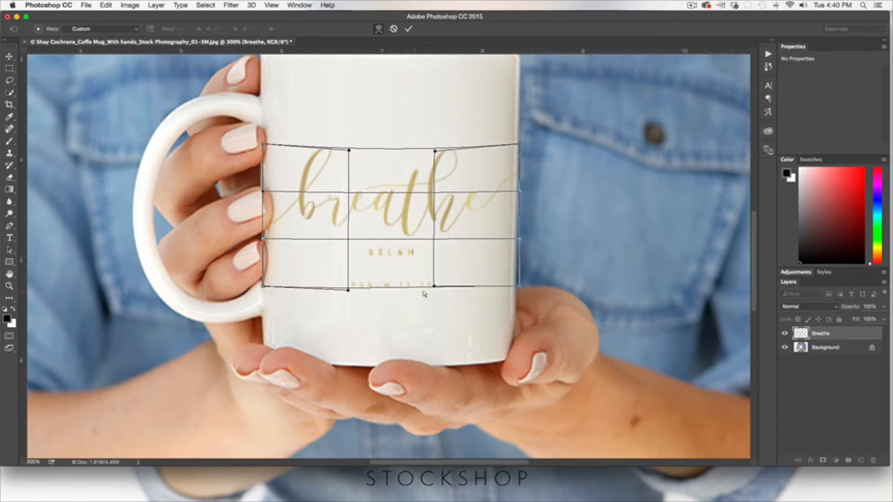
drag(434, 287, 433, 294)
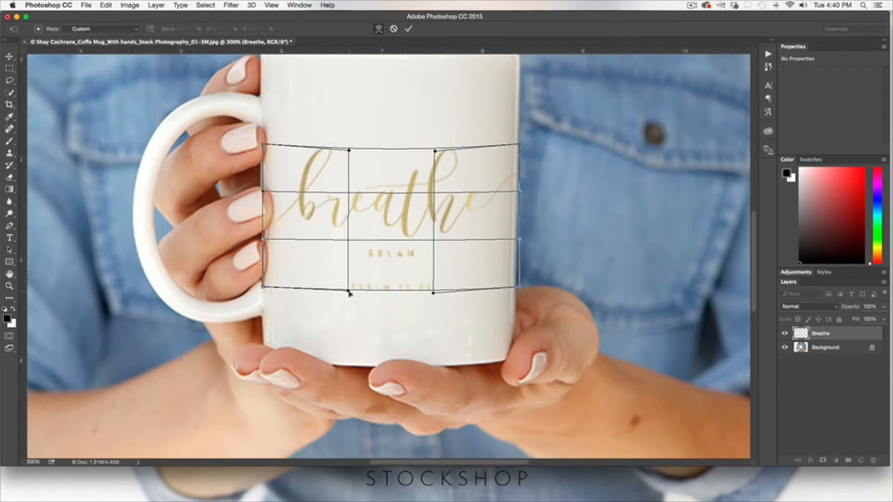
drag(349, 293, 350, 296)
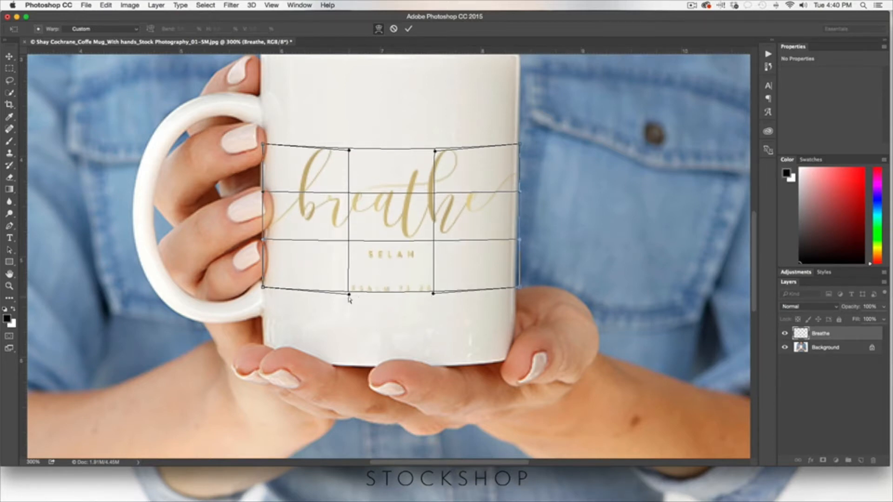
drag(348, 297, 349, 301)
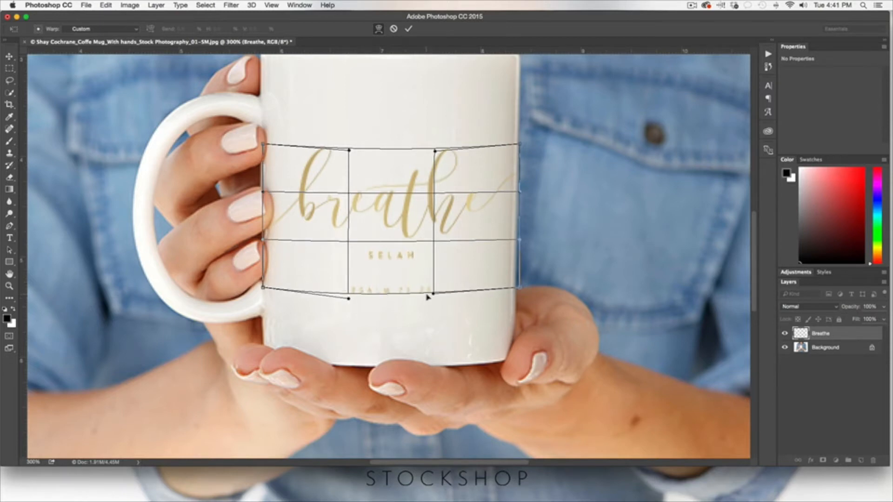
drag(433, 295, 433, 298)
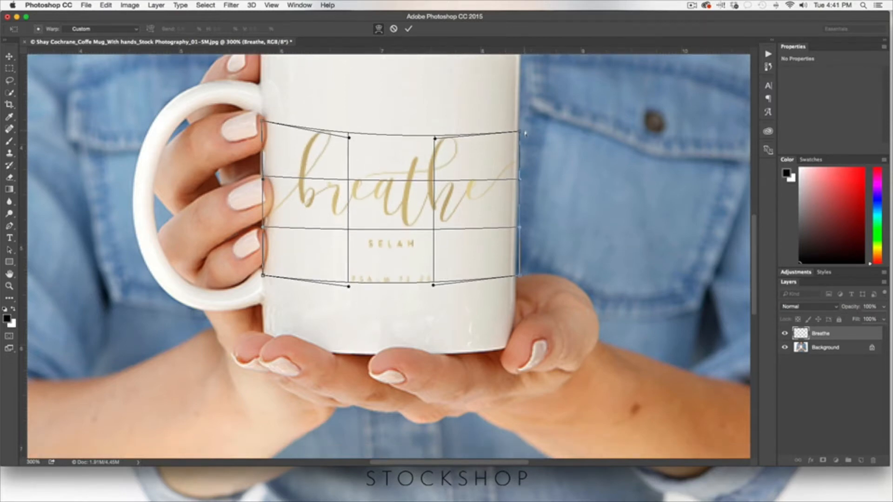
drag(525, 134, 524, 126)
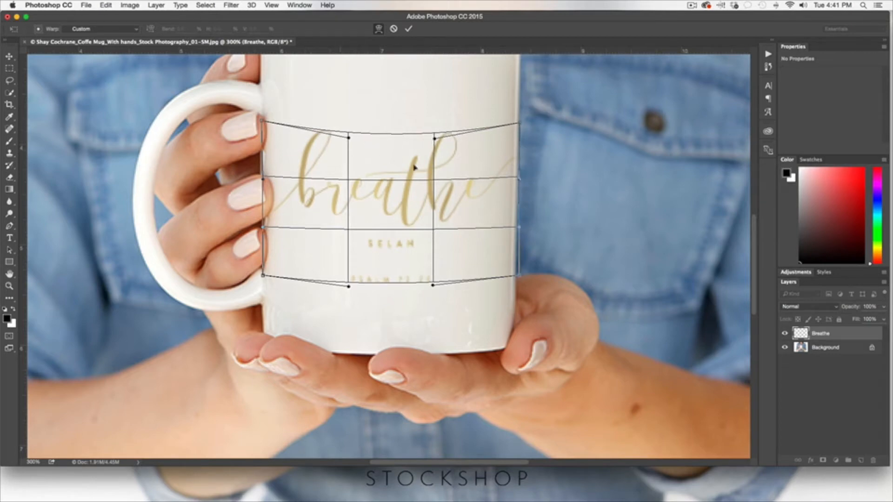
key(Return)
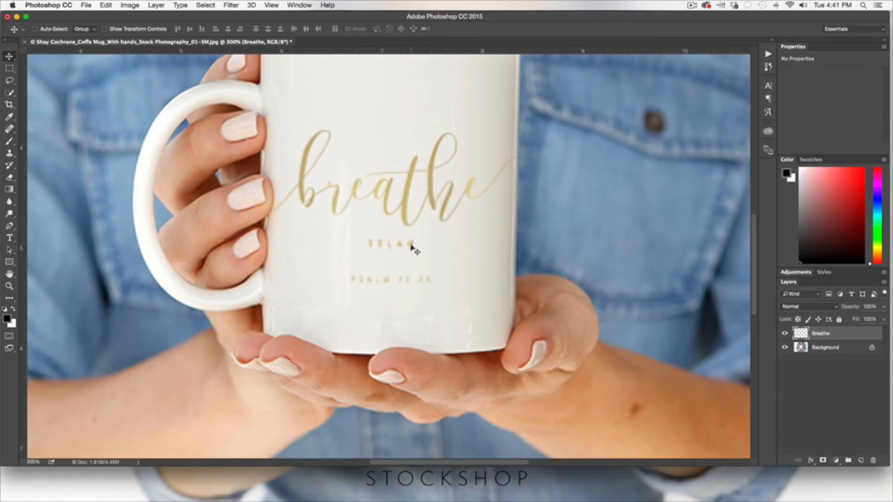
Place a horizontal guide along the base of the psalm reference line on the mug.
key(z)
click(226, 29)
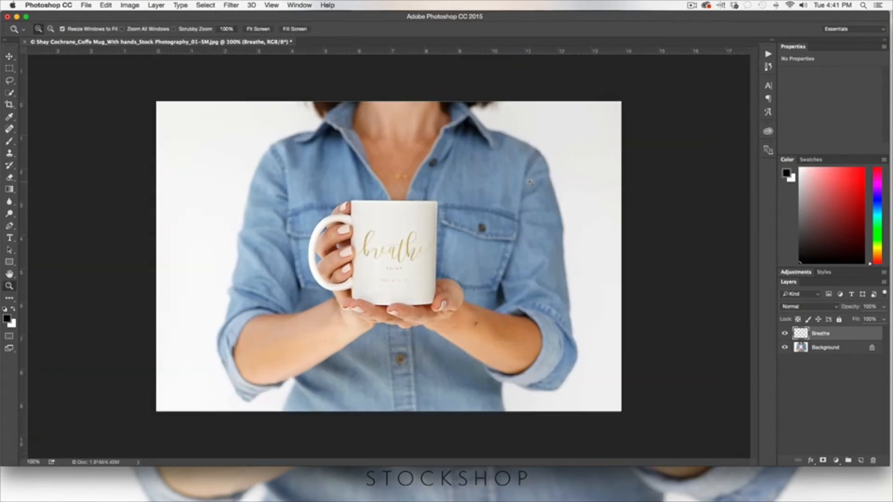
click(402, 285)
click(10, 56)
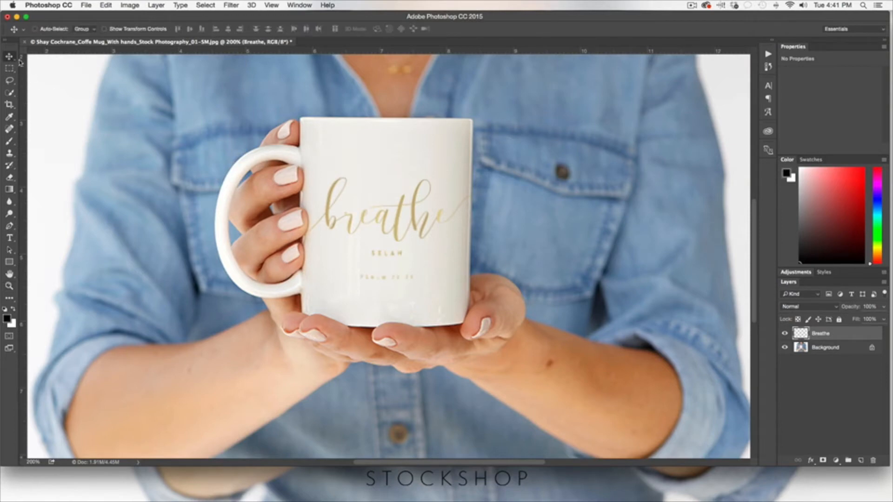
drag(389, 54, 391, 280)
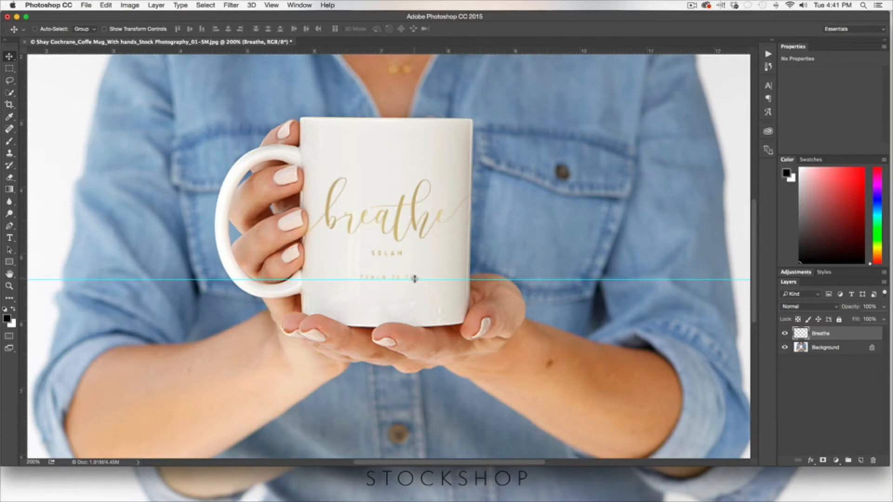
Compare the psalm reference line's curve with the guide up close and hide the guides.
key(z)
click(389, 281)
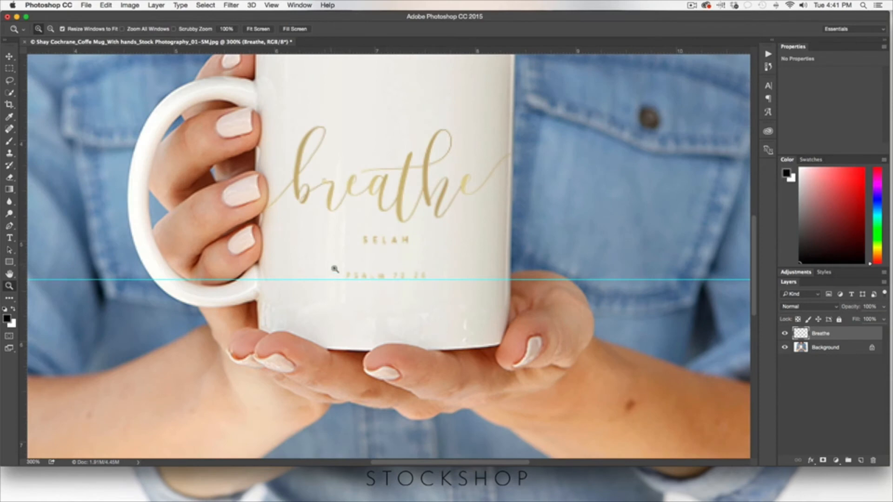
key(v)
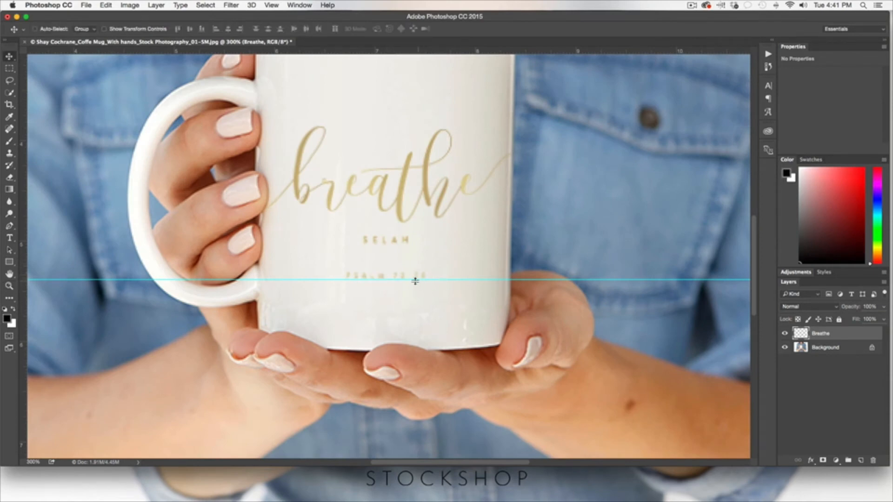
key(z)
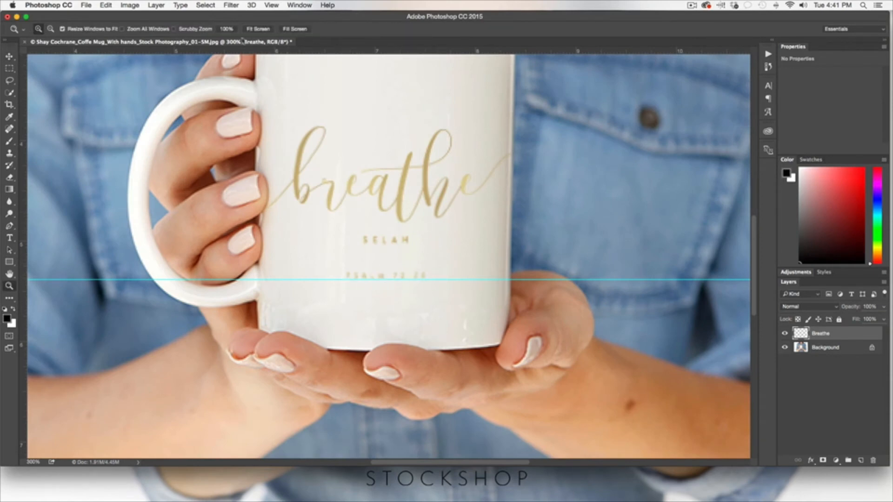
click(227, 29)
key(super+semicolon)
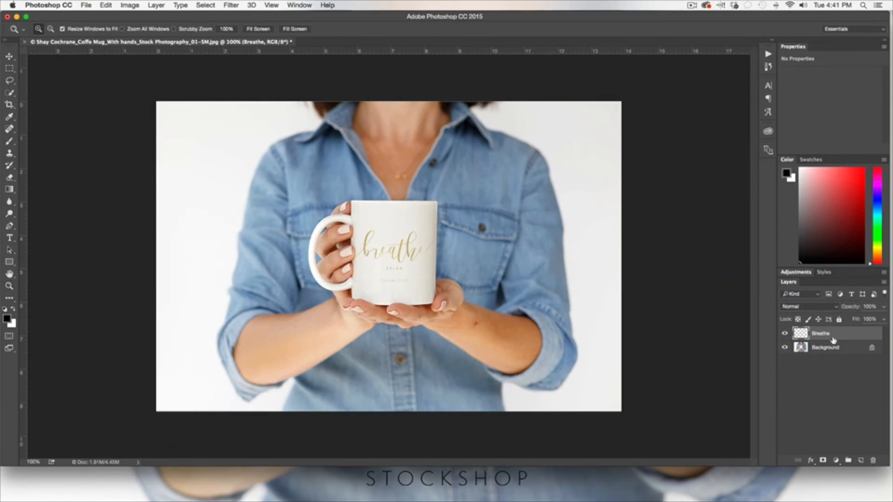
Set the Breathe layer's blend mode to Darken.
key(v)
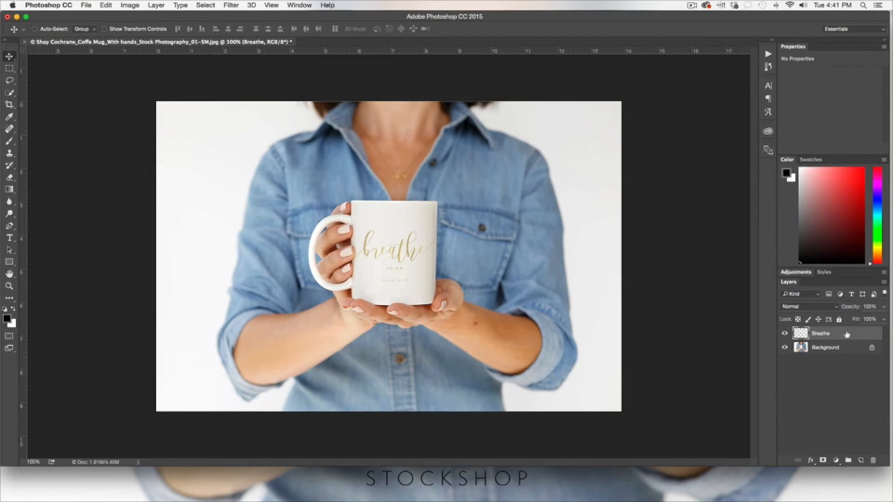
click(835, 307)
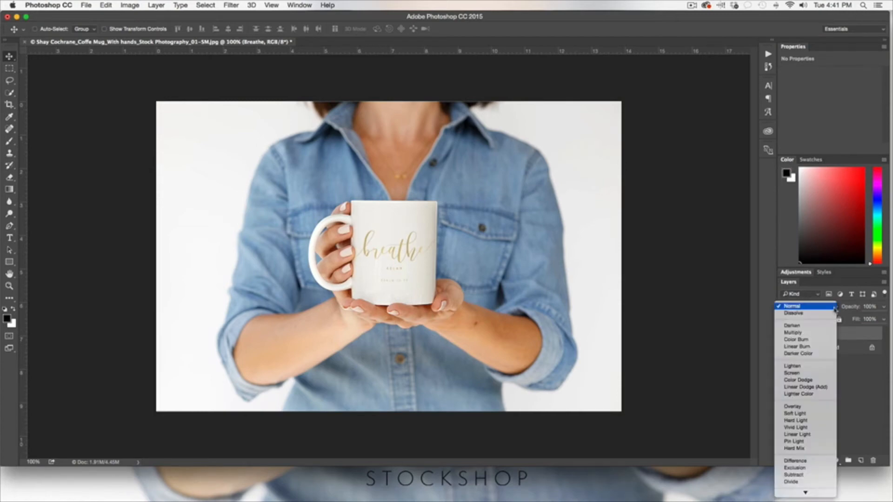
click(835, 308)
click(836, 308)
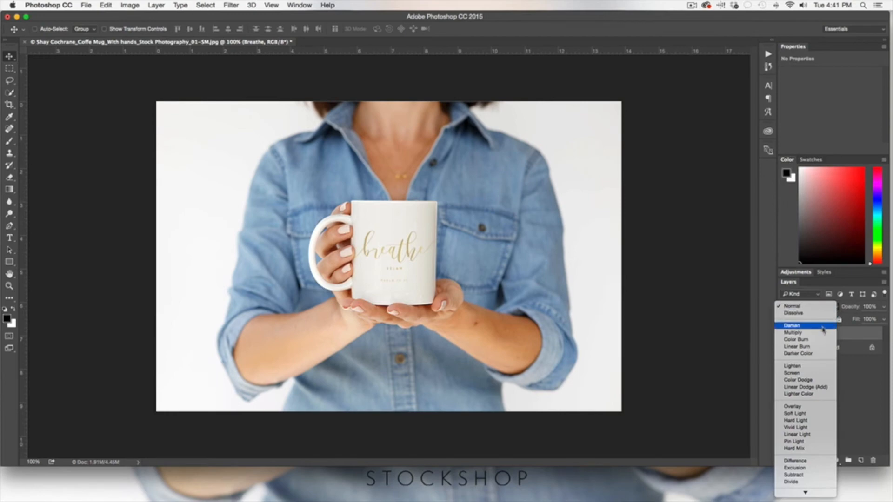
click(823, 327)
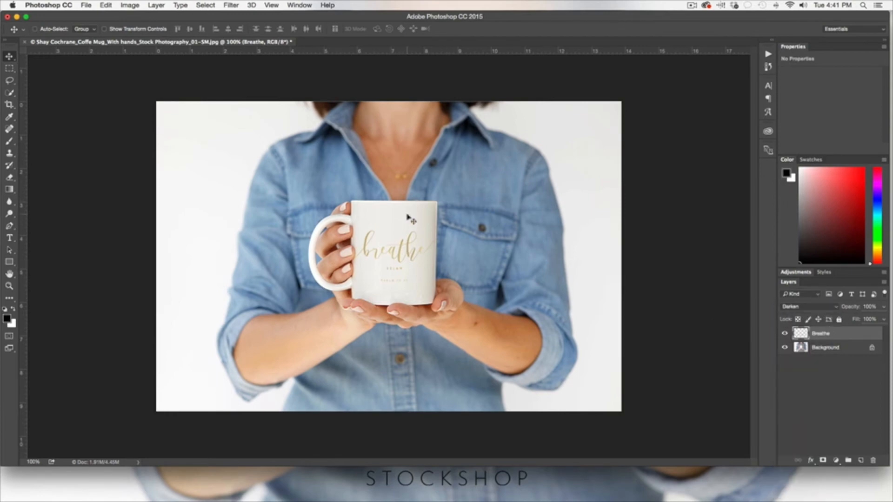